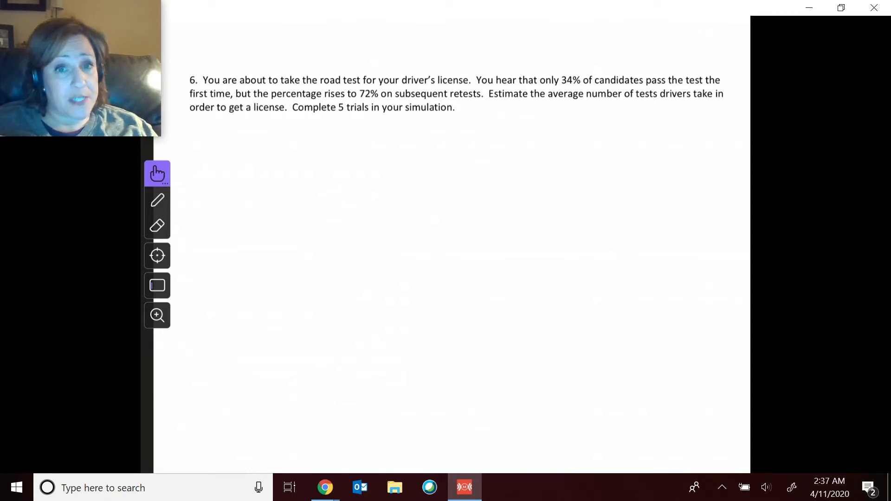
Step: Switch from the hand tool to the pen for drawing ink annotations
left_click(157, 200)
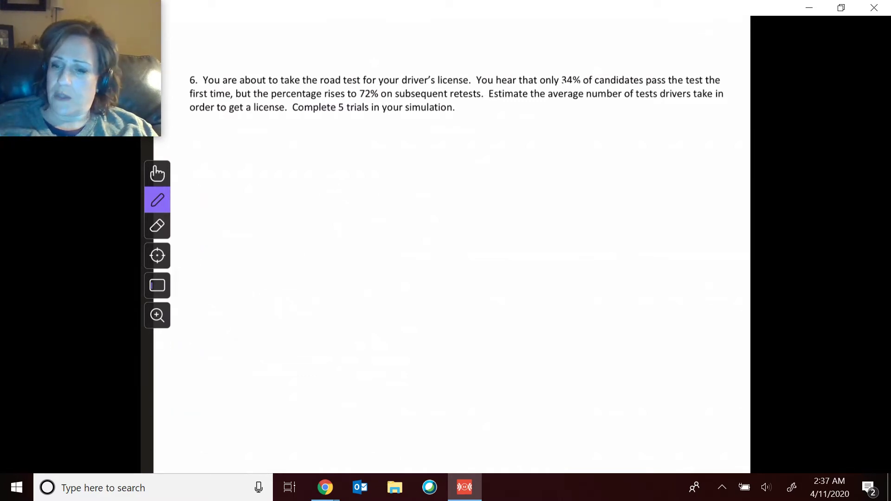
Step: Underline 34% and 72%, then handwrite 'Each 2-digit represents' below the problem
left_click_drag(561, 84, 583, 85)
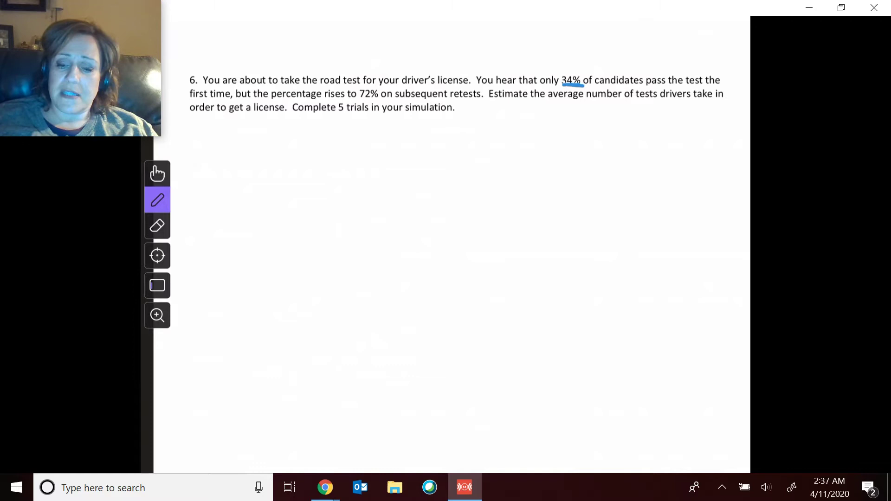
left_click_drag(359, 99, 379, 100)
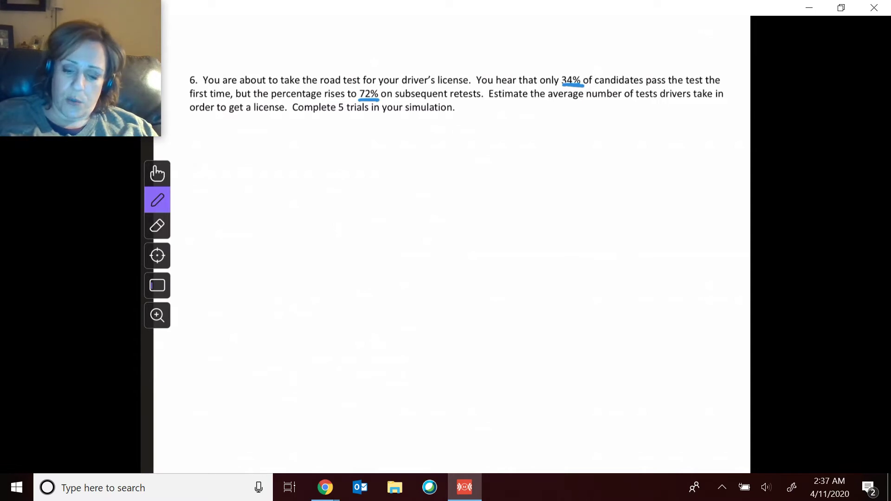
mouse_move(192, 122)
left_mouse_down()
mouse_move(198, 142)
mouse_move(206, 119)
left_mouse_up()
left_click_drag(192, 131, 234, 140)
mouse_move(242, 116)
left_mouse_down()
mouse_move(249, 138)
mouse_move(295, 126)
left_mouse_up()
mouse_move(309, 130)
left_mouse_down()
mouse_move(301, 138)
mouse_move(311, 137)
left_mouse_up()
left_click_drag(315, 126, 328, 135)
mouse_move(329, 127)
left_mouse_down()
mouse_move(337, 126)
mouse_move(327, 150)
mouse_move(355, 136)
left_mouse_up()
mouse_move(359, 116)
left_mouse_down()
mouse_move(366, 134)
mouse_move(367, 125)
mouse_move(319, 112)
mouse_move(382, 137)
mouse_move(389, 125)
mouse_move(402, 134)
mouse_move(410, 125)
mouse_move(410, 148)
mouse_move(424, 123)
mouse_move(459, 130)
mouse_move(488, 115)
mouse_move(501, 127)
mouse_move(519, 112)
mouse_move(542, 133)
mouse_move(630, 118)
mouse_move(669, 122)
left_mouse_up()
Step: Finish the note with 'a road test', then underline 'first time' and 'subsequent retests'
left_click_drag(659, 131, 687, 139)
left_click_drag(670, 123, 708, 116)
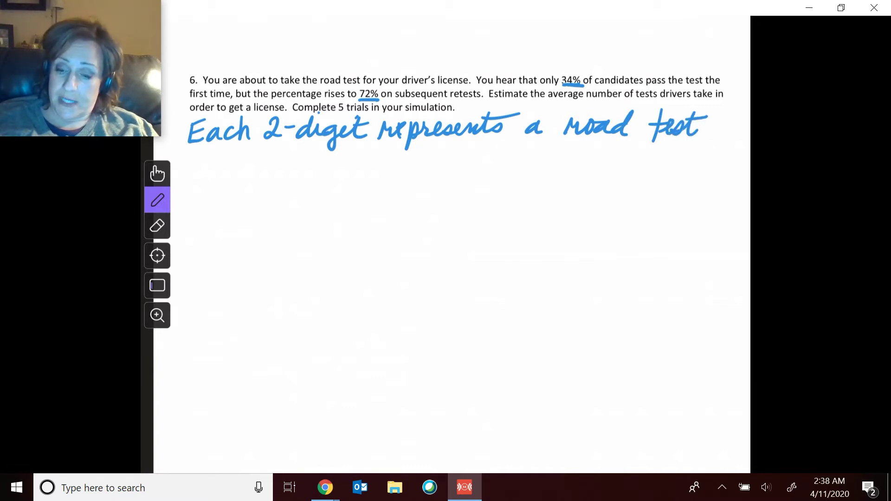
left_click_drag(395, 138, 408, 135)
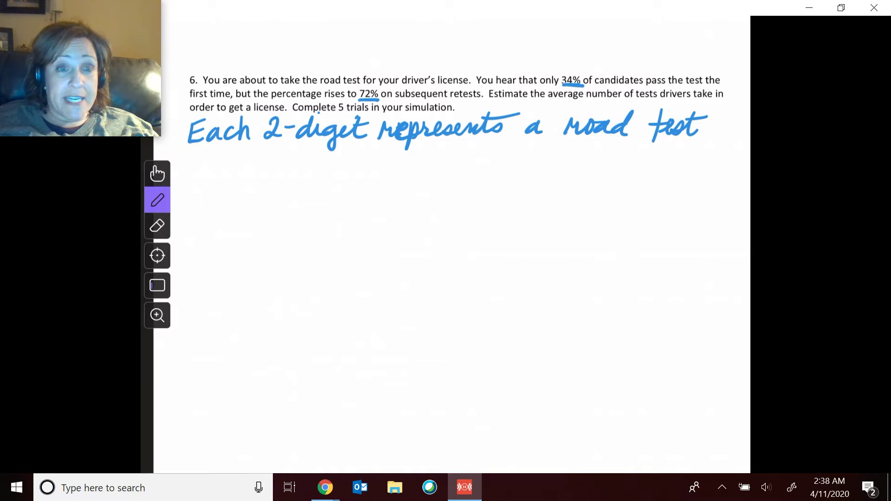
left_click_drag(187, 100, 227, 99)
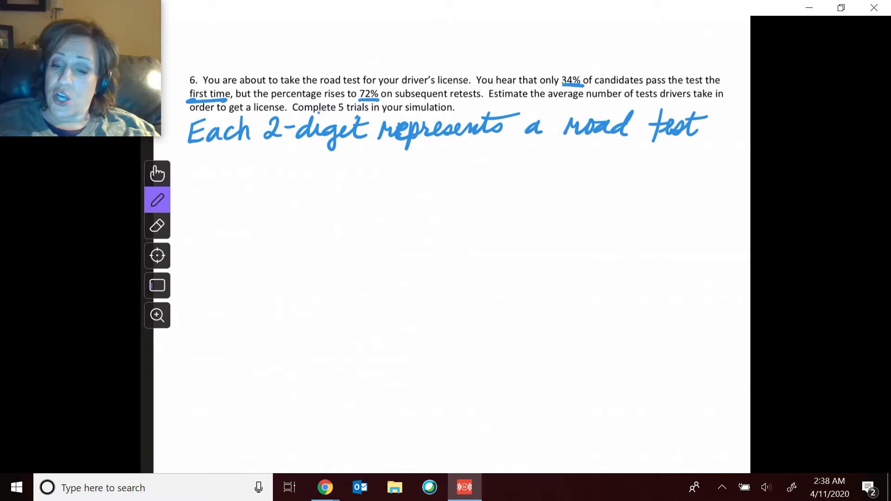
left_click_drag(396, 100, 479, 98)
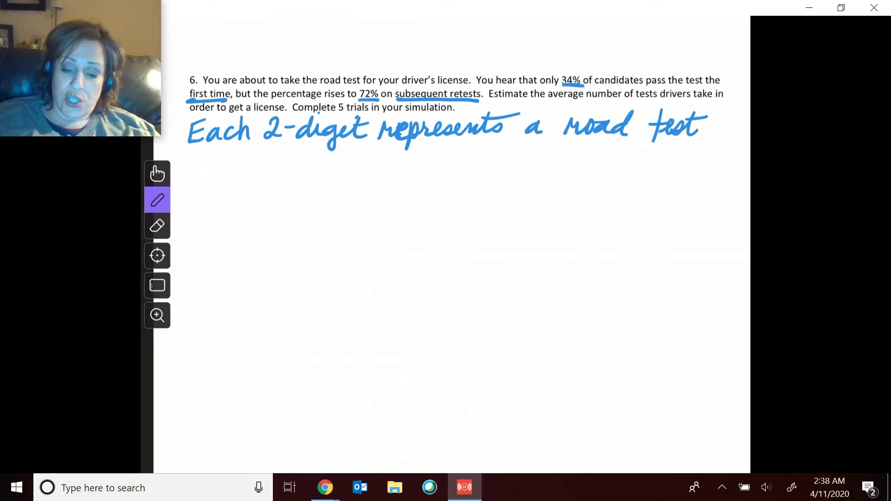
Step: Write and underline the left column heading 'on 1st road test'
mouse_move(207, 156)
left_mouse_down()
mouse_move(202, 164)
mouse_move(207, 158)
mouse_move(228, 173)
mouse_move(256, 166)
left_mouse_up()
mouse_move(268, 149)
left_mouse_down()
mouse_move(258, 166)
mouse_move(275, 152)
left_mouse_up()
mouse_move(281, 160)
left_mouse_down()
mouse_move(282, 174)
mouse_move(304, 172)
mouse_move(308, 162)
mouse_move(320, 172)
left_mouse_up()
mouse_move(331, 162)
left_mouse_down()
mouse_move(334, 174)
mouse_move(351, 174)
left_mouse_up()
mouse_move(340, 160)
left_mouse_down()
mouse_move(357, 157)
mouse_move(379, 171)
mouse_move(370, 177)
left_mouse_up()
left_click_drag(387, 148, 388, 178)
left_click_drag(380, 163, 396, 160)
left_click_drag(202, 179, 394, 178)
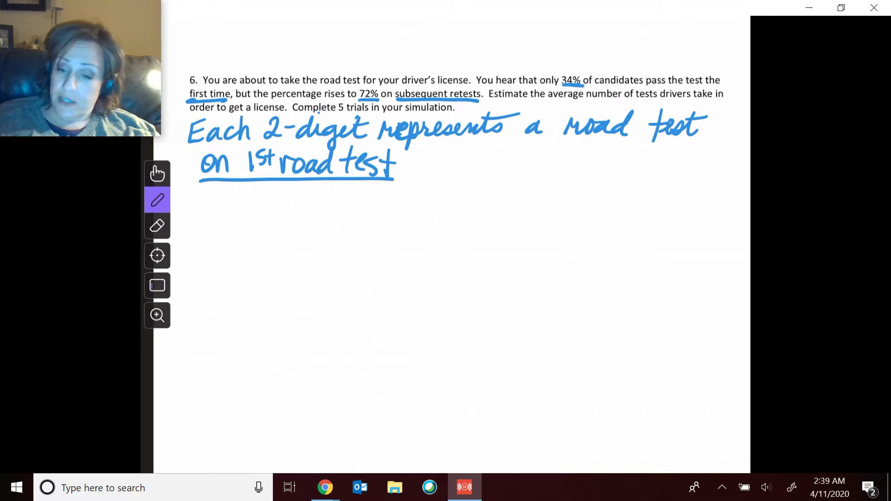
Step: Draw a double divider line and begin writing 'on all subsequent road test' to its right
left_click_drag(423, 149, 423, 216)
left_click_drag(431, 147, 434, 215)
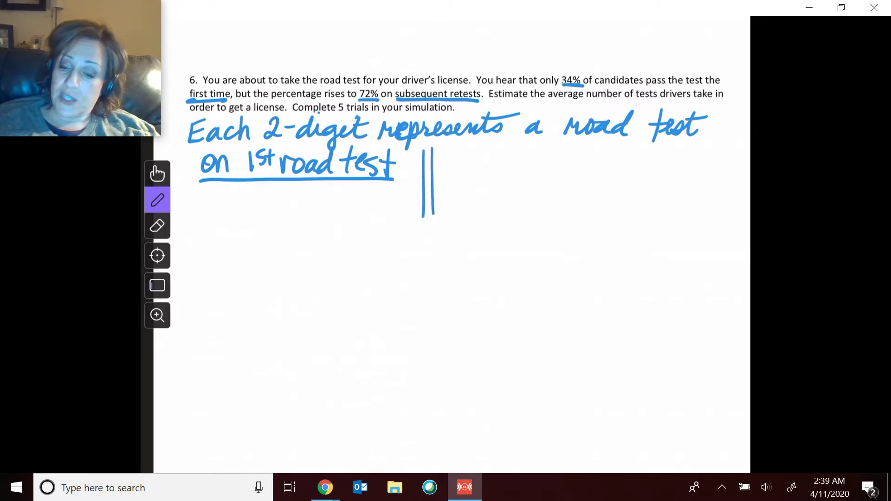
left_click_drag(453, 156, 460, 160)
mouse_move(462, 153)
left_mouse_down()
mouse_move(462, 168)
mouse_move(505, 172)
left_mouse_up()
mouse_move(511, 149)
left_mouse_down()
mouse_move(510, 171)
mouse_move(526, 155)
mouse_move(526, 171)
mouse_move(549, 157)
mouse_move(553, 171)
mouse_move(567, 156)
left_mouse_up()
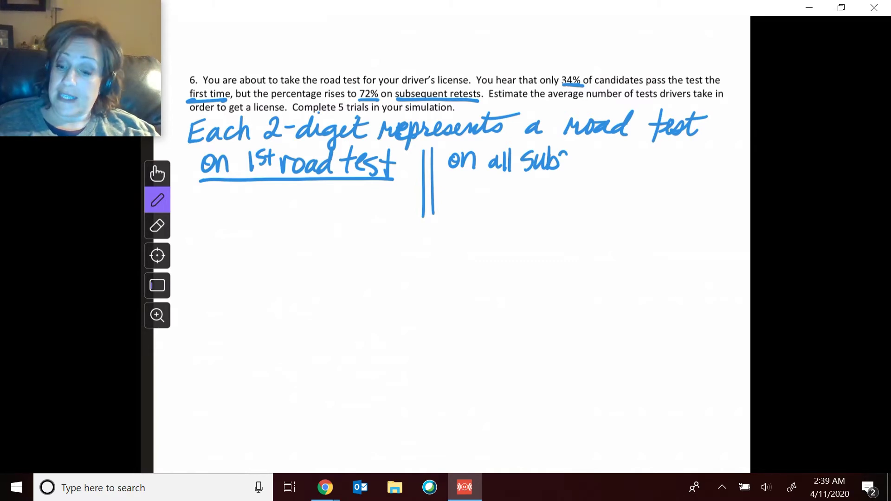
left_click_drag(566, 157, 560, 161)
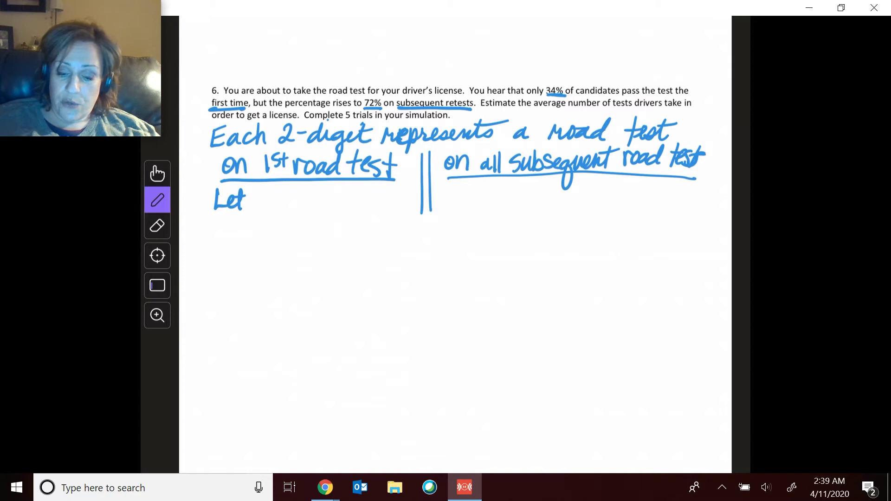
Step: Write 'Let #01-34 = pass' in the first-test column
mouse_move(222, 184)
left_mouse_down()
mouse_move(232, 198)
mouse_move(245, 188)
mouse_move(258, 203)
mouse_move(279, 190)
left_mouse_up()
mouse_move(281, 184)
left_mouse_down()
mouse_move(291, 195)
mouse_move(280, 204)
left_mouse_up()
mouse_move(300, 181)
left_mouse_down()
mouse_move(301, 203)
mouse_move(324, 185)
left_mouse_up()
left_click_drag(308, 195, 320, 194)
mouse_move(343, 182)
left_mouse_down()
mouse_move(339, 208)
mouse_move(357, 191)
mouse_move(377, 202)
left_mouse_up()
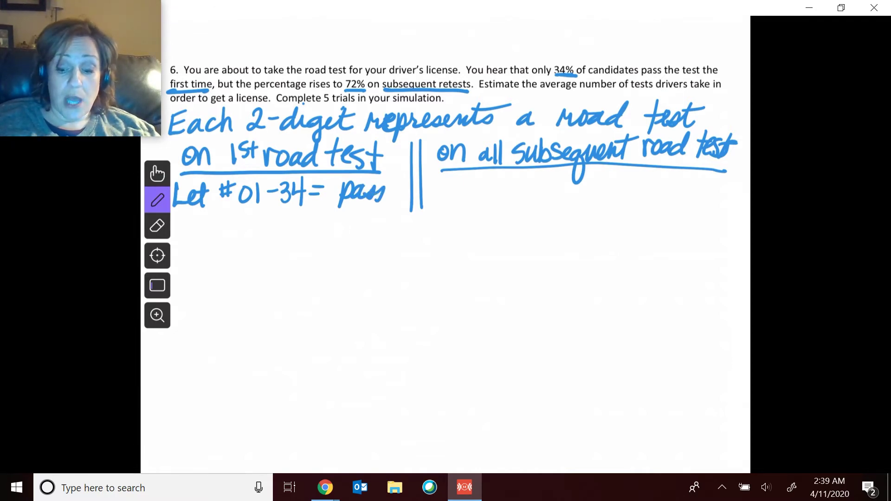
left_click_drag(374, 197, 393, 194)
Step: Write '#35-99 + 00 = fail' below it and lengthen the column divider
left_click(223, 218)
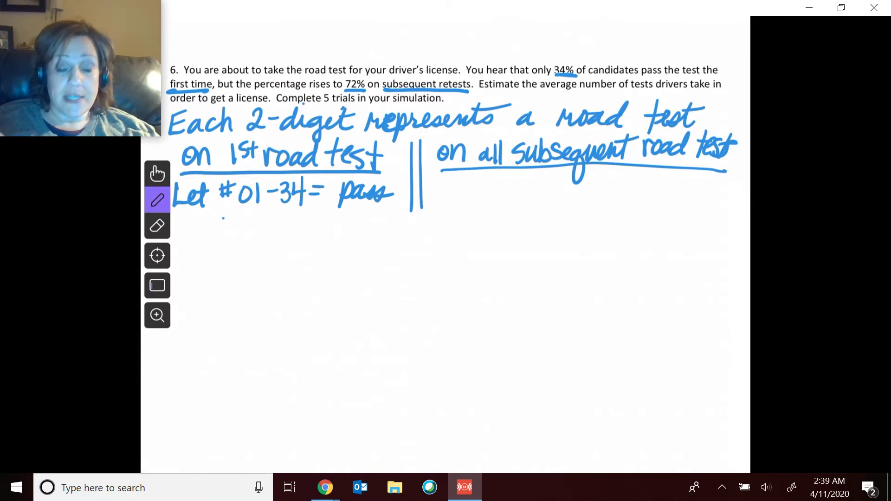
left_click_drag(223, 218, 222, 233)
left_click_drag(219, 224, 237, 222)
left_click_drag(243, 218, 246, 239)
left_click_drag(267, 218, 254, 237)
left_click_drag(274, 227, 284, 225)
left_click_drag(299, 215, 292, 237)
left_click_drag(312, 214, 306, 237)
left_click_drag(324, 227, 348, 222)
left_click_drag(359, 221, 359, 222)
left_click_drag(364, 222, 374, 226)
mouse_move(388, 209)
left_mouse_down()
mouse_move(379, 233)
mouse_move(392, 221)
mouse_move(402, 235)
left_mouse_up()
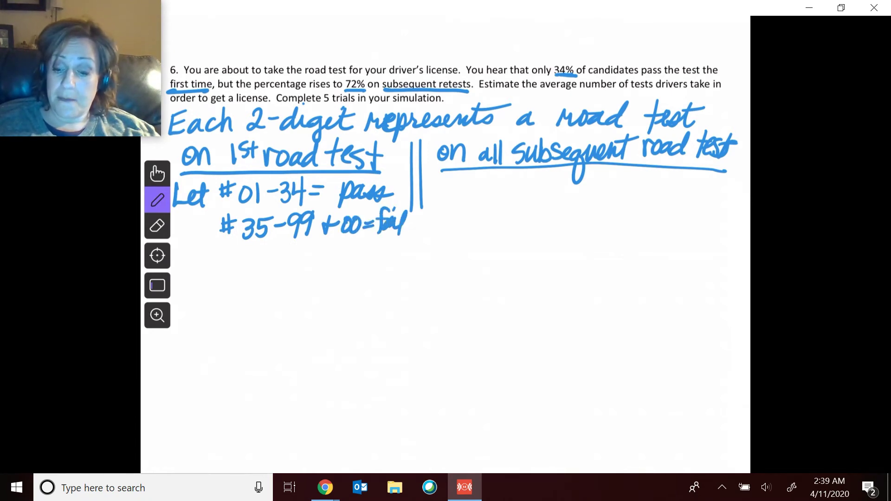
mouse_move(410, 195)
left_mouse_down()
mouse_move(410, 241)
mouse_move(420, 238)
left_mouse_up()
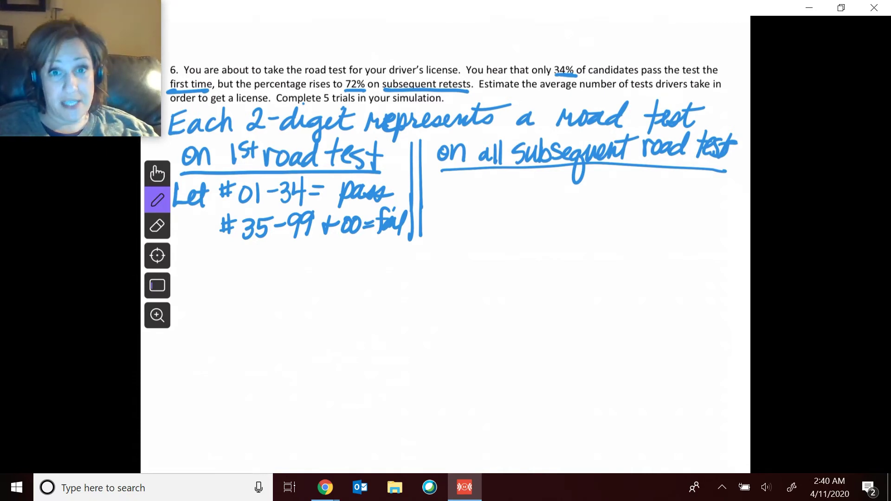
Step: Write 'Let #01-72 = pass' in the retest column
left_click_drag(442, 176, 446, 199)
left_click_drag(448, 194, 468, 199)
left_click_drag(461, 186, 491, 193)
mouse_move(483, 183)
left_mouse_down()
mouse_move(503, 179)
mouse_move(513, 197)
left_mouse_up()
mouse_move(522, 187)
left_mouse_down()
mouse_move(575, 191)
mouse_move(604, 175)
left_mouse_up()
mouse_move(591, 183)
left_mouse_down()
mouse_move(605, 182)
mouse_move(611, 202)
left_mouse_up()
mouse_move(613, 178)
left_mouse_down()
mouse_move(665, 189)
mouse_move(690, 169)
left_mouse_up()
Step: Write '73-99 + 00 = fail' for retests and circle 'the average number of tests'
mouse_move(480, 212)
left_mouse_down()
mouse_move(495, 231)
mouse_move(524, 217)
left_mouse_up()
left_click_drag(538, 210, 533, 229)
left_click_drag(549, 210, 546, 232)
mouse_move(561, 214)
left_mouse_down()
mouse_move(572, 210)
mouse_move(569, 216)
left_mouse_up()
left_click_drag(585, 208, 625, 213)
left_click_drag(611, 220, 691, 214)
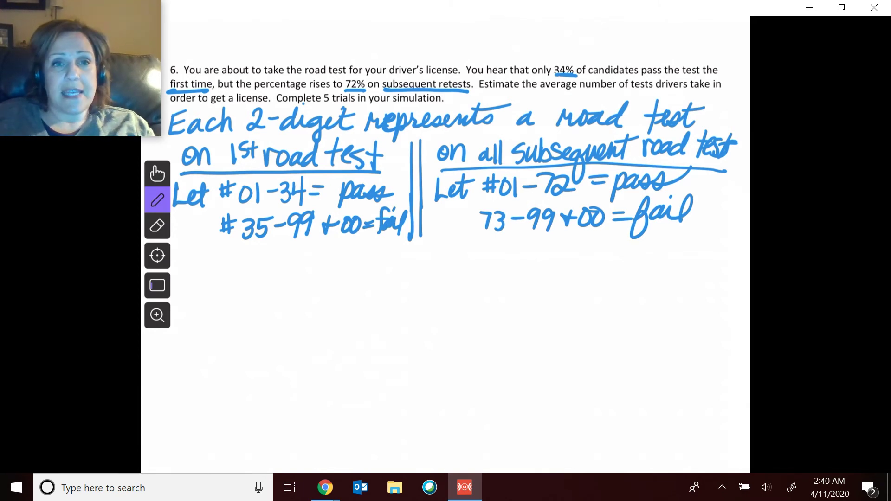
left_click_drag(639, 86, 642, 93)
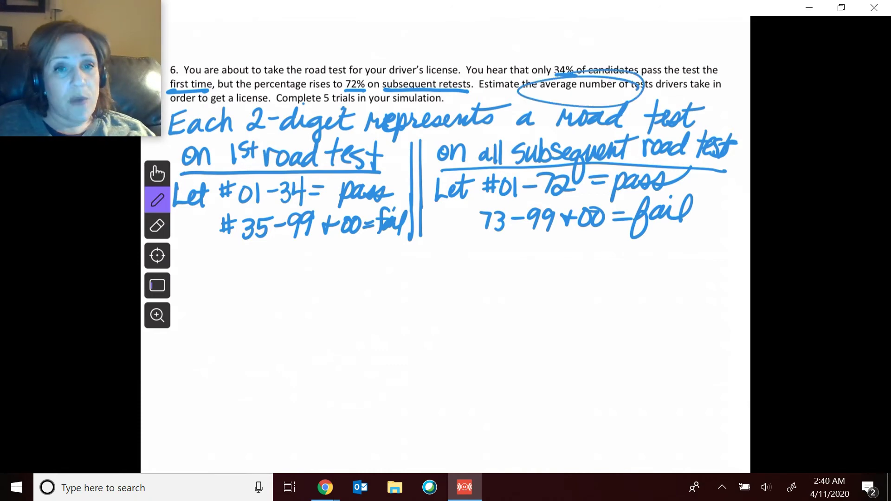
Step: On the digit table, underline 73, mark it X as a fail, and underline 90 next
scroll(446, 232, "down", 10)
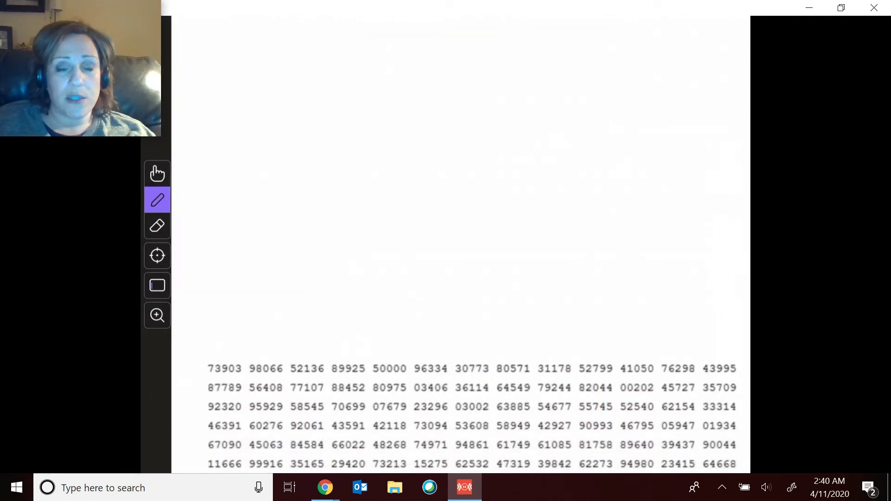
scroll(459, 232, "down", 5)
scroll(459, 208, "up", 2)
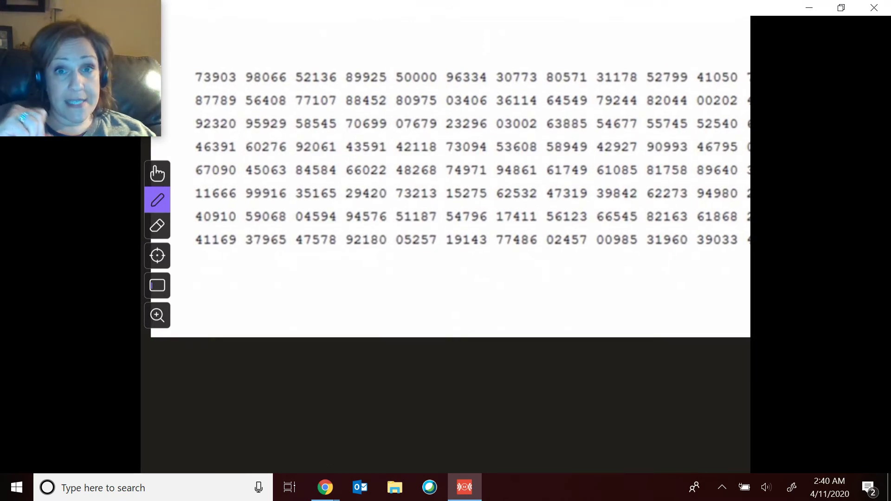
left_click_drag(195, 84, 208, 84)
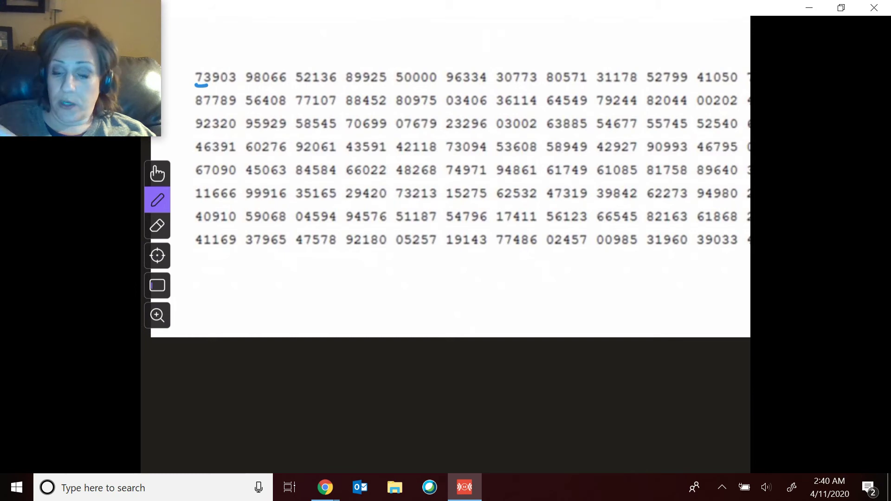
mouse_move(195, 56)
left_mouse_down()
mouse_move(204, 68)
mouse_move(194, 68)
left_mouse_up()
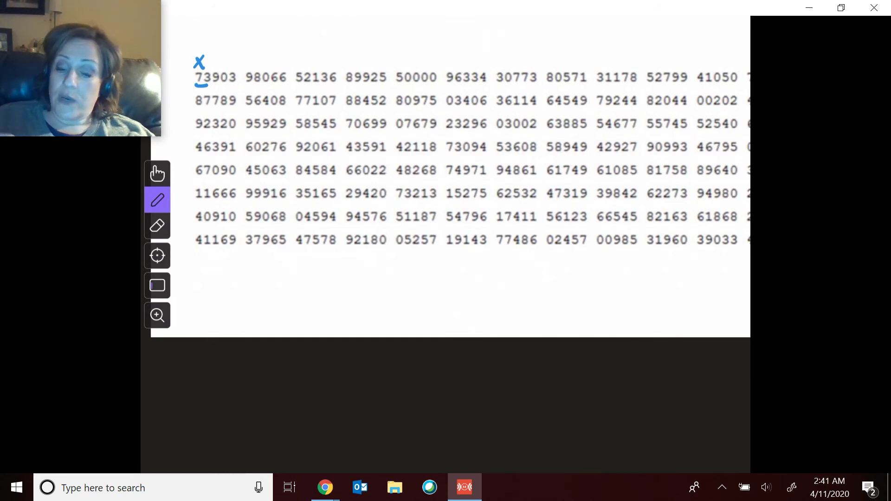
left_click_drag(212, 85, 225, 85)
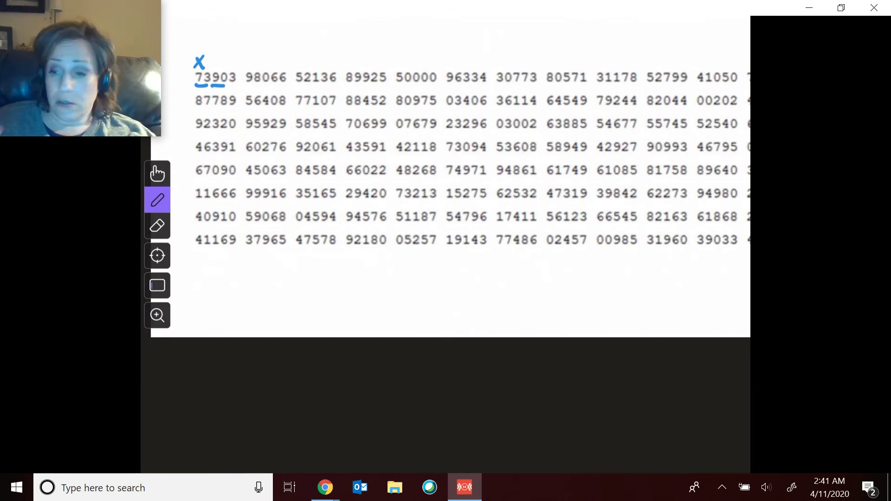
scroll(445, 246, "up", 10)
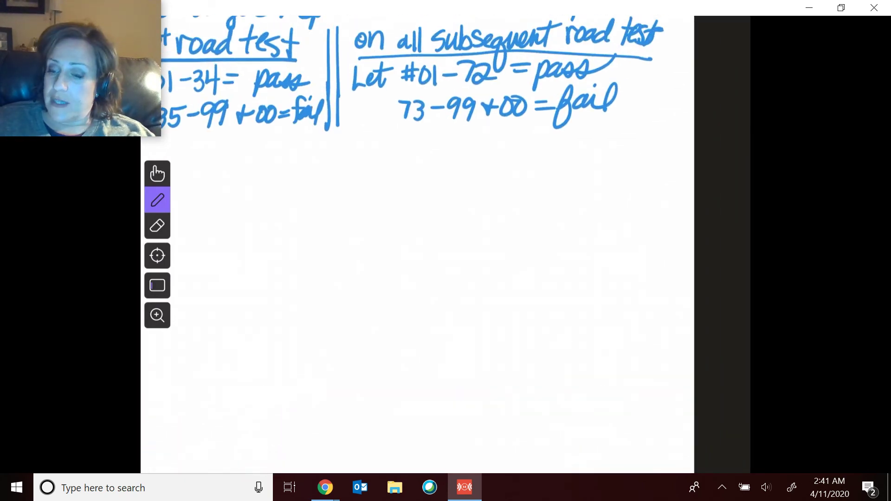
Step: Wavy-underline the 73-99+00 fail rule and mark 90 with an X as a second fail
mouse_move(374, 118)
left_mouse_down()
mouse_move(448, 131)
mouse_move(654, 121)
left_mouse_up()
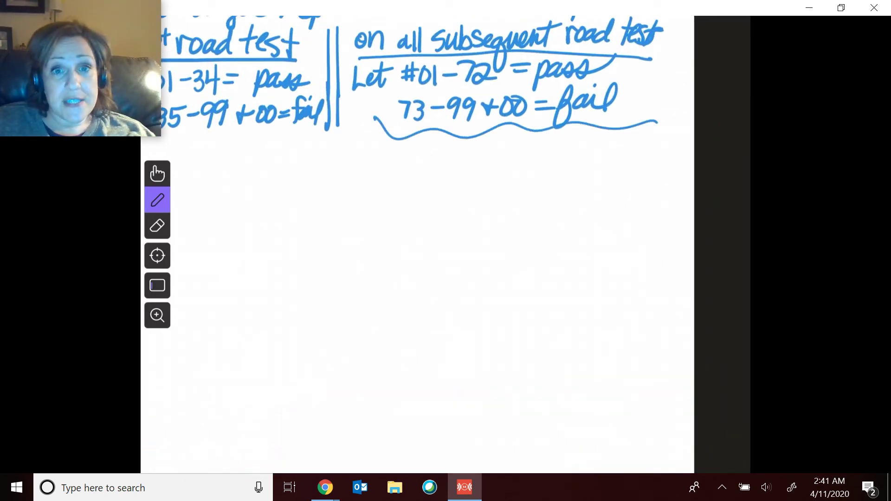
scroll(446, 246, "down", 10)
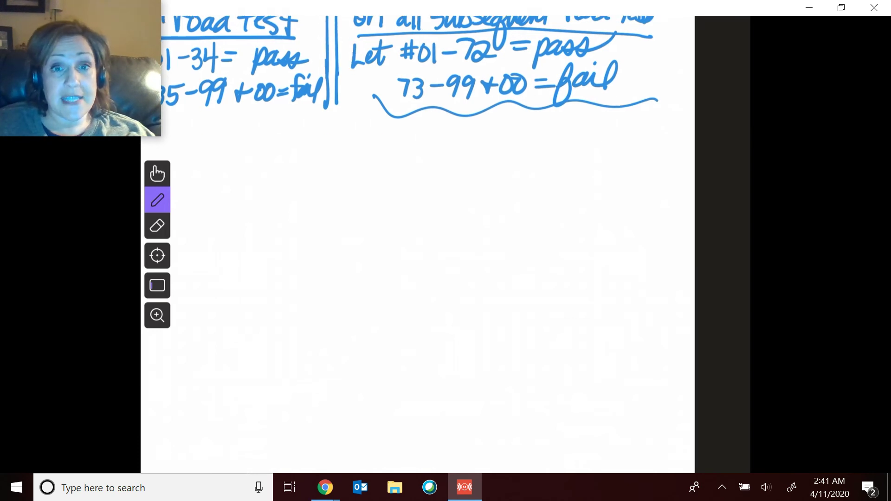
scroll(445, 245, "down", 5)
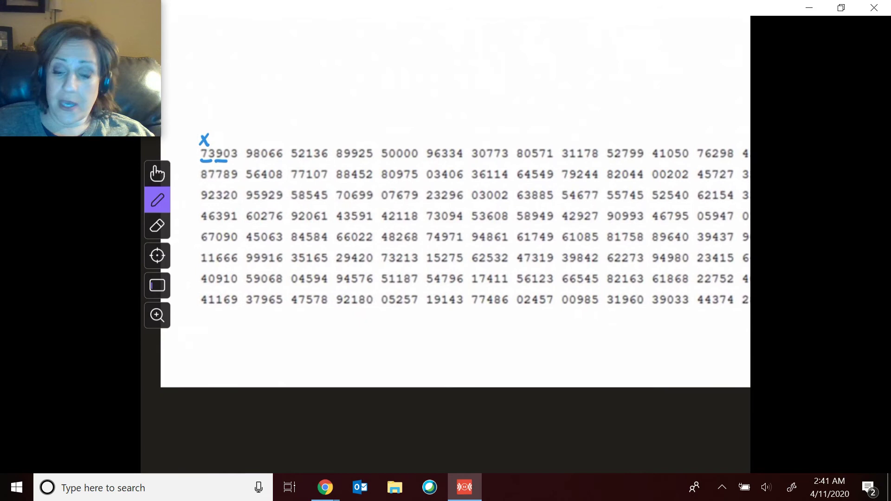
left_click_drag(218, 135, 226, 145)
mouse_move(226, 131)
left_mouse_down()
mouse_move(215, 146)
mouse_move(252, 161)
left_mouse_up()
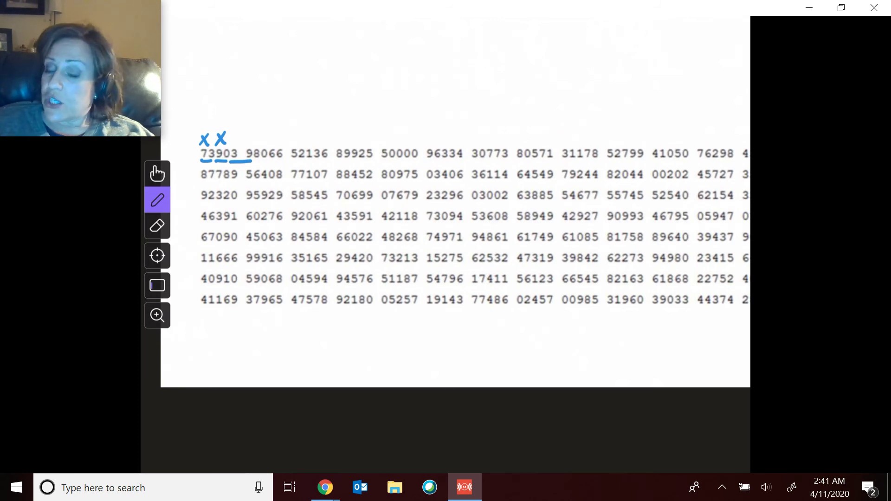
scroll(445, 232, "up", 10)
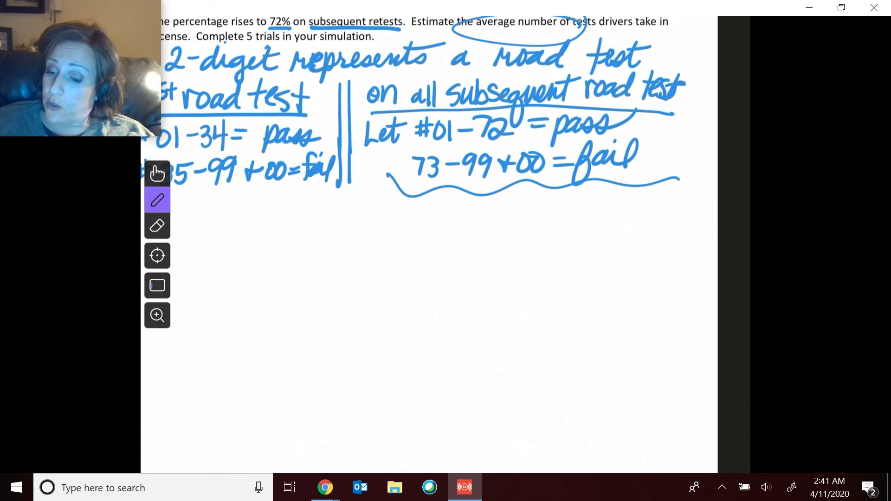
mouse_move(380, 167)
left_mouse_down()
mouse_move(388, 192)
mouse_move(687, 184)
left_mouse_up()
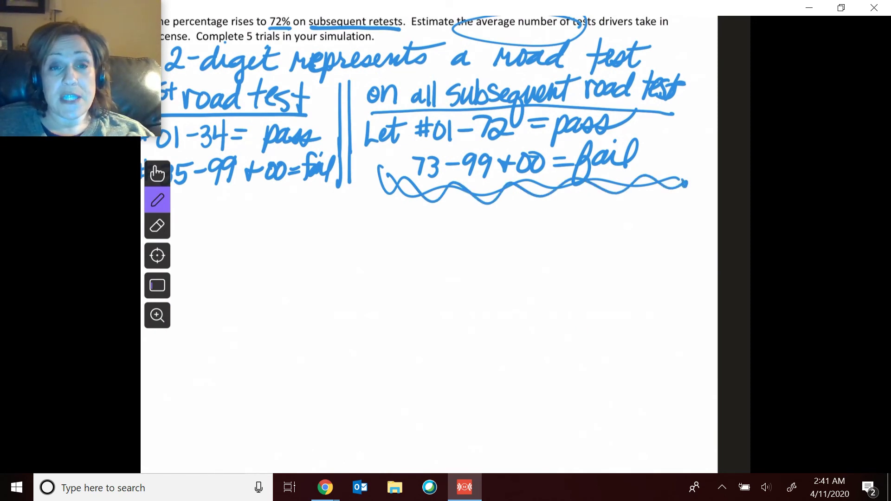
scroll(445, 232, "down", 10)
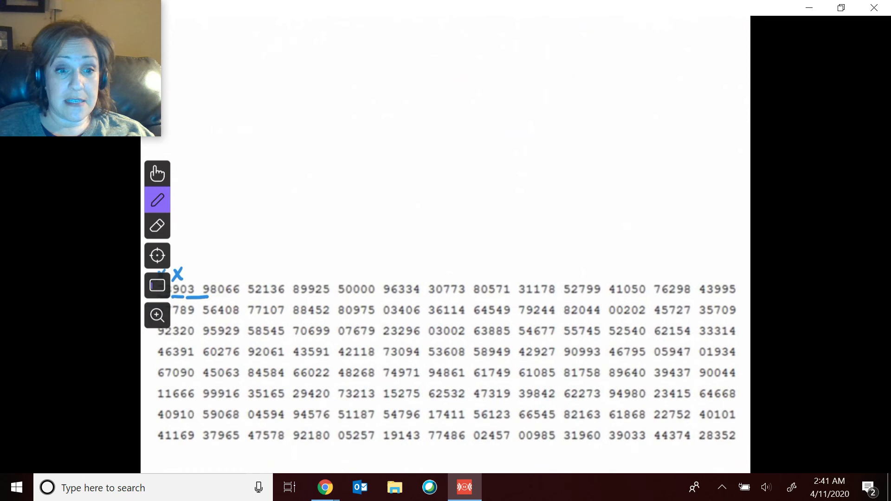
Step: Check 03 as a pass and record 3 tests for trial one
scroll(445, 302, "down", 2)
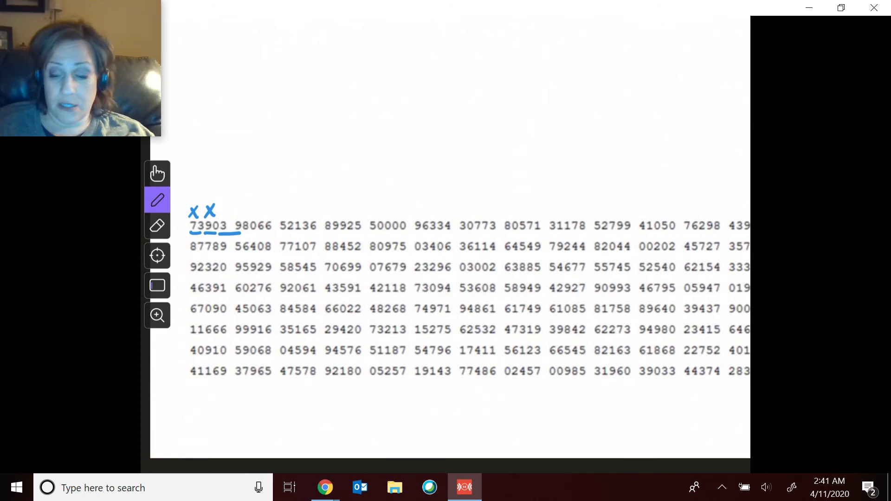
mouse_move(224, 209)
left_mouse_down()
mouse_move(243, 197)
mouse_move(242, 239)
left_mouse_up()
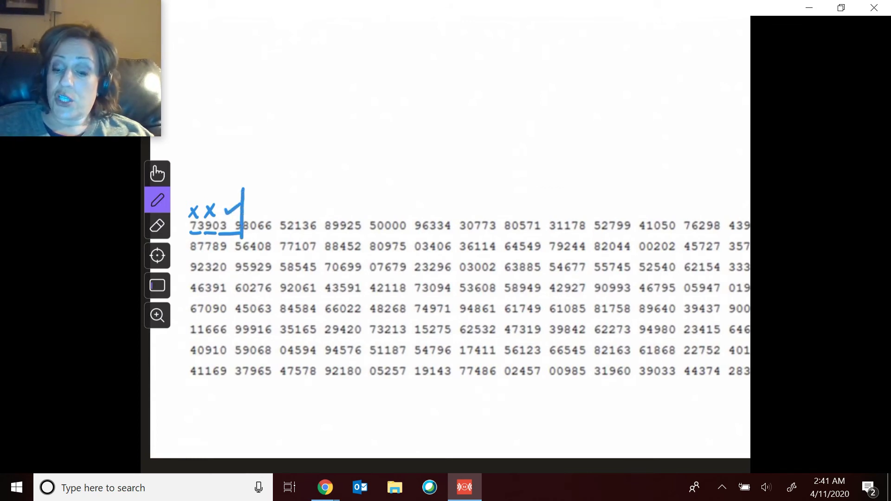
mouse_move(203, 179)
left_mouse_down()
mouse_move(204, 195)
mouse_move(191, 188)
mouse_move(214, 172)
left_mouse_up()
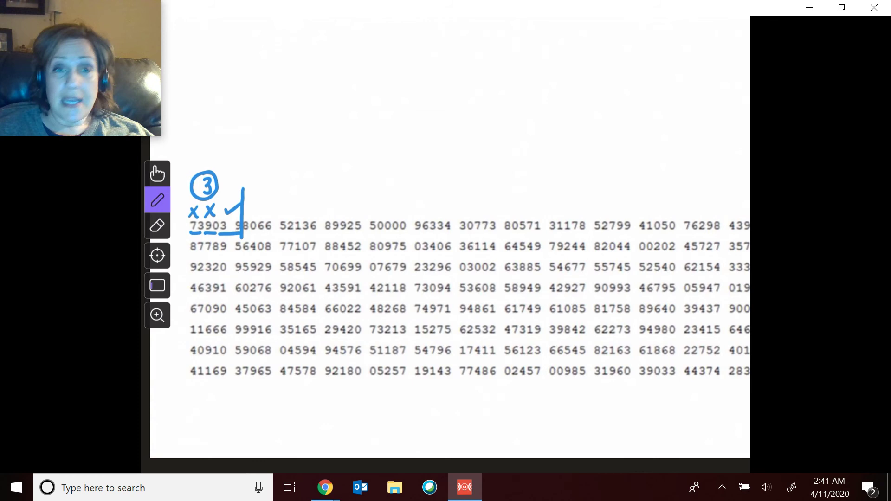
Step: Record trial two: underline 98 with an X, 06 with a check, and circle 2 tests
left_click_drag(242, 235, 255, 233)
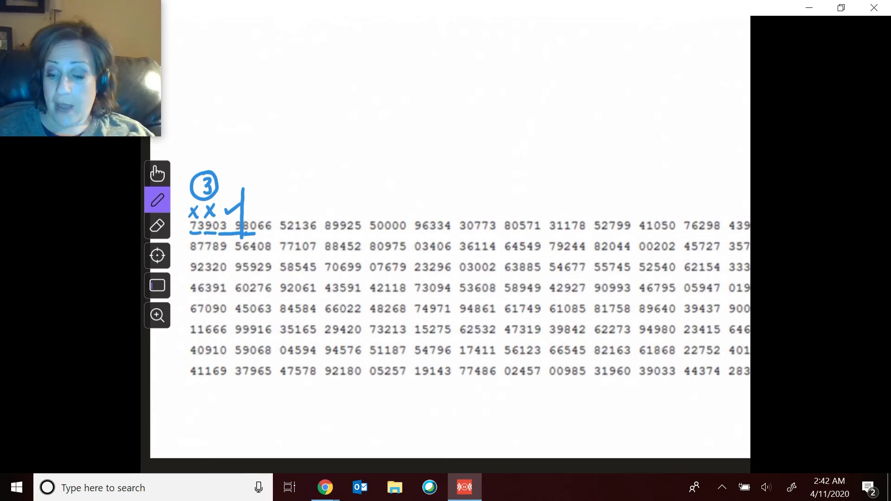
mouse_move(244, 209)
left_mouse_down()
mouse_move(252, 218)
mouse_move(243, 220)
left_mouse_up()
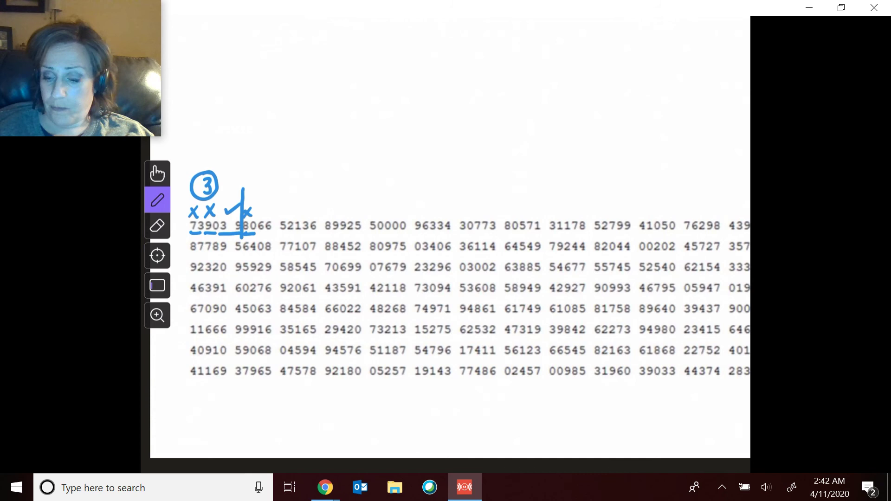
left_click_drag(257, 233, 271, 234)
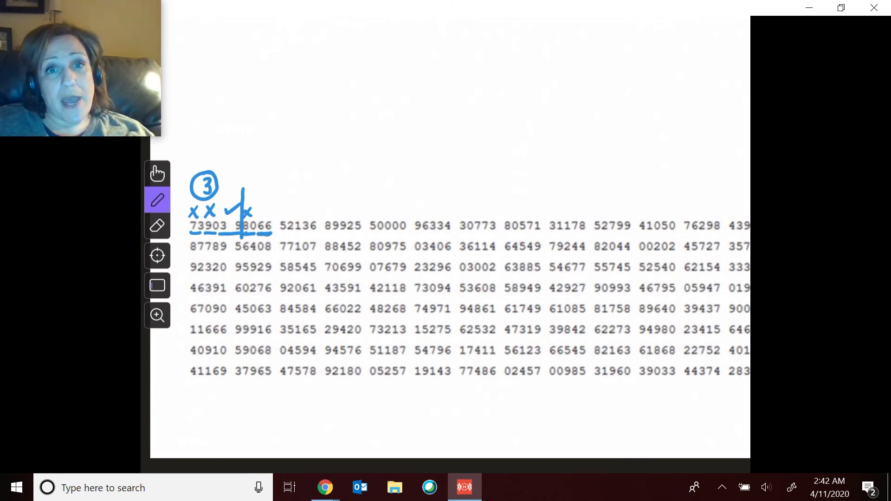
left_click_drag(263, 214, 273, 207)
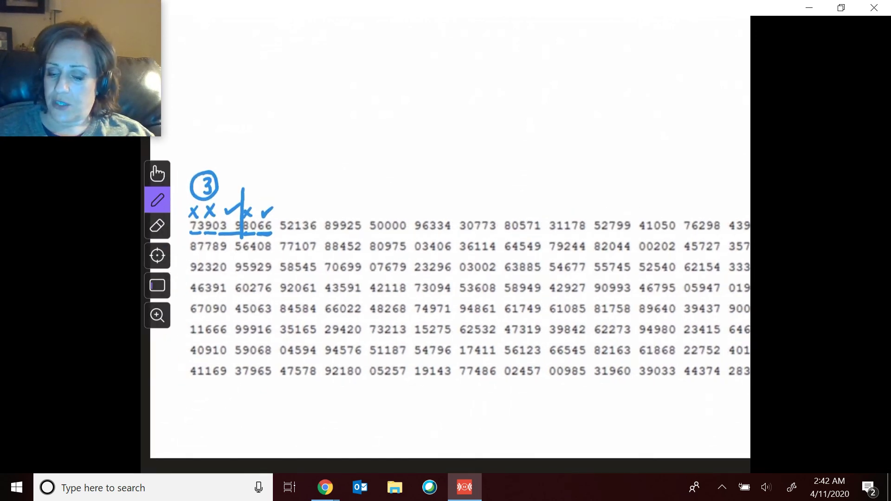
mouse_move(272, 192)
left_mouse_down()
mouse_move(276, 238)
mouse_move(260, 173)
mouse_move(248, 176)
left_mouse_up()
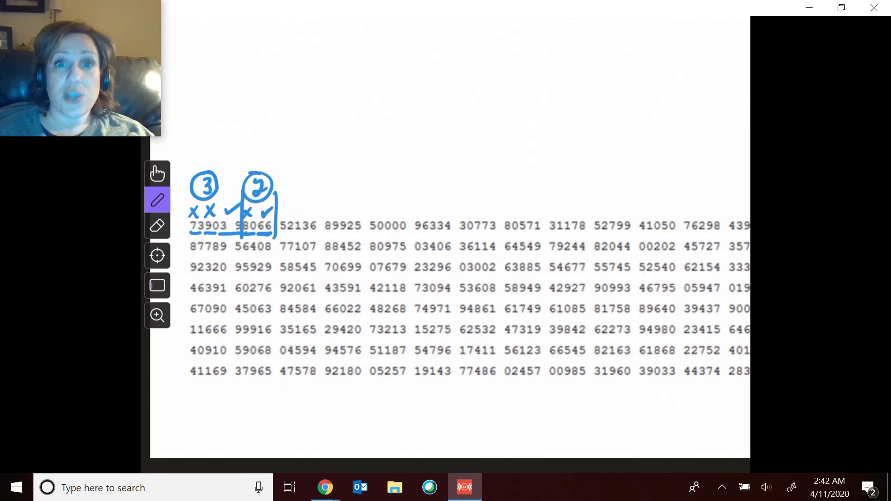
Step: Scroll back up to problem 6 and the handwritten pass/fail rules
scroll(450, 306, "up", 6)
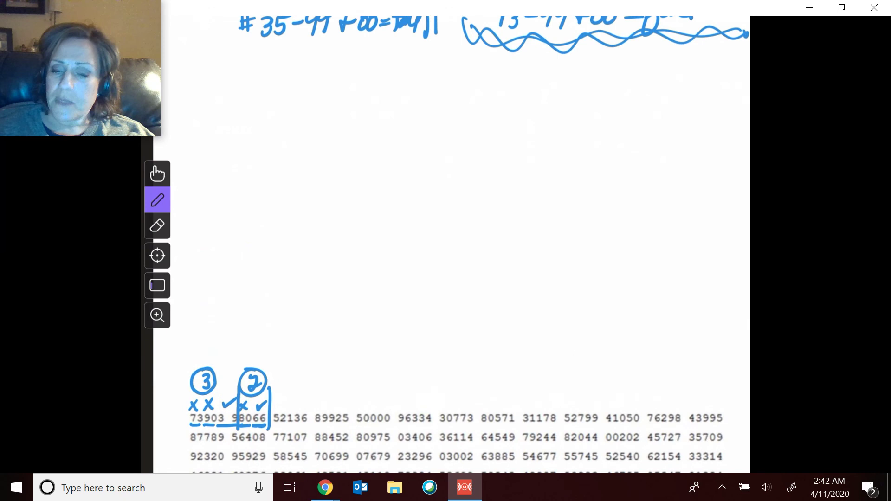
scroll(445, 245, "up", 3)
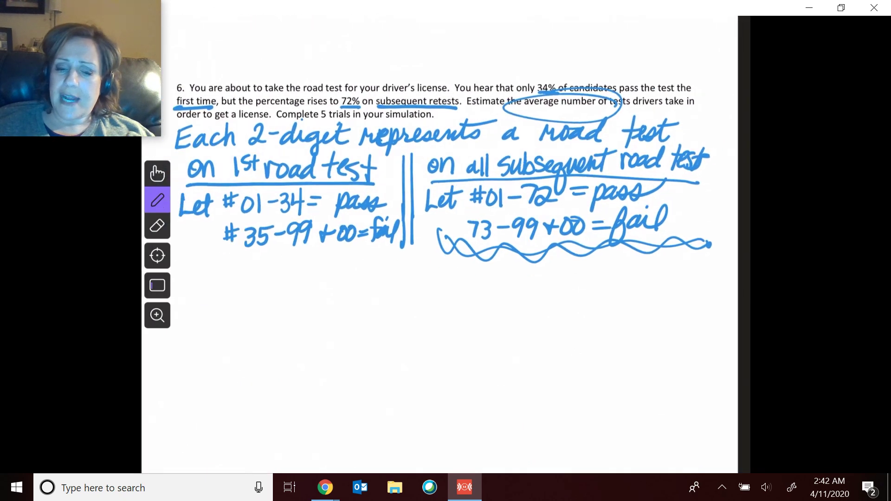